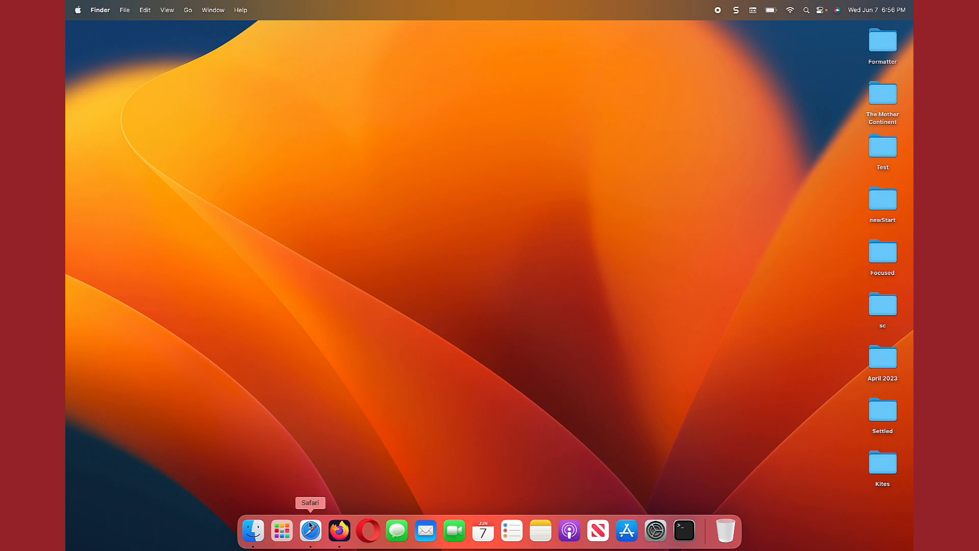
Step: Switch to Safari, load virtualbox.org and expand the browser window to full screen
left_click(311, 531)
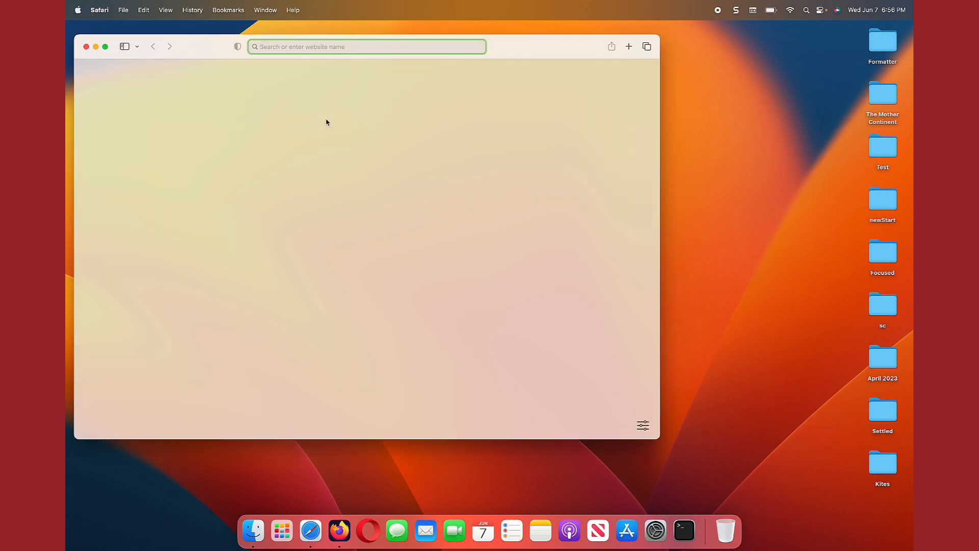
type("virtualbox.org")
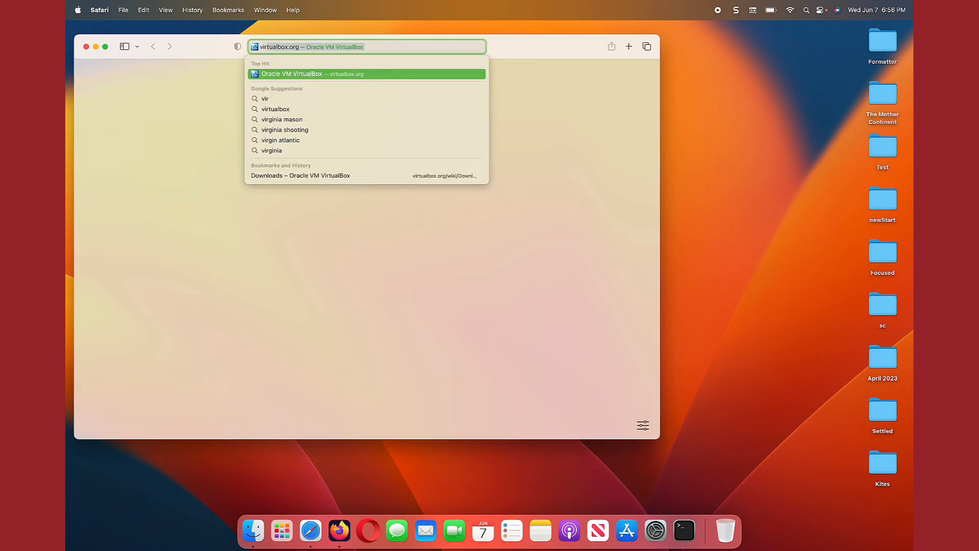
key("Return")
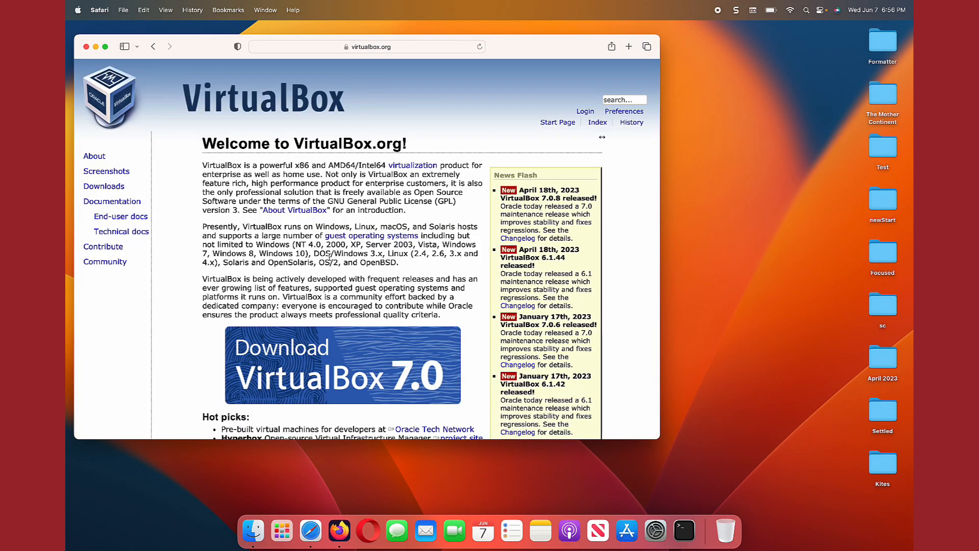
left_click(105, 47)
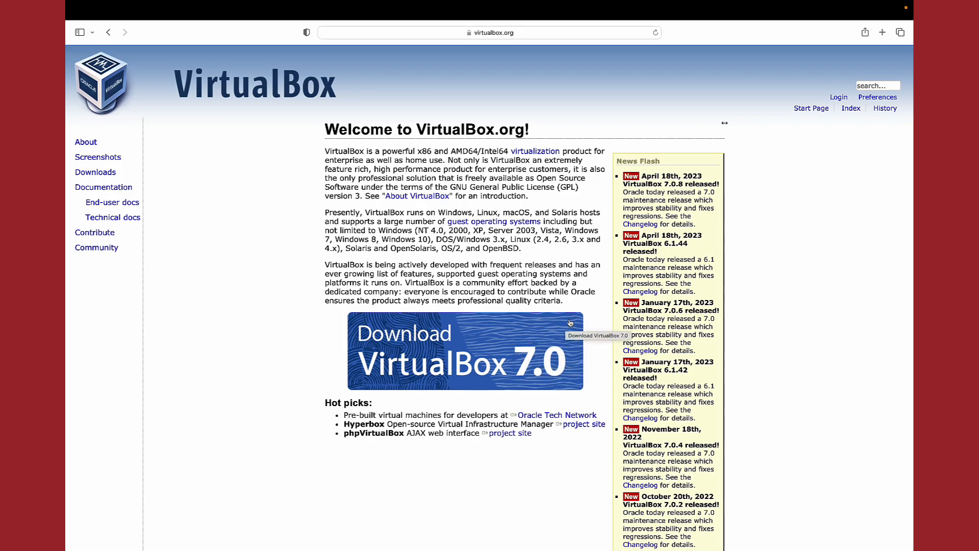
Step: Download the VirtualBox 7.0.8 developer preview for macOS / Arm64 (M1/M2) hosts and open the downloaded disk image
left_click(536, 355)
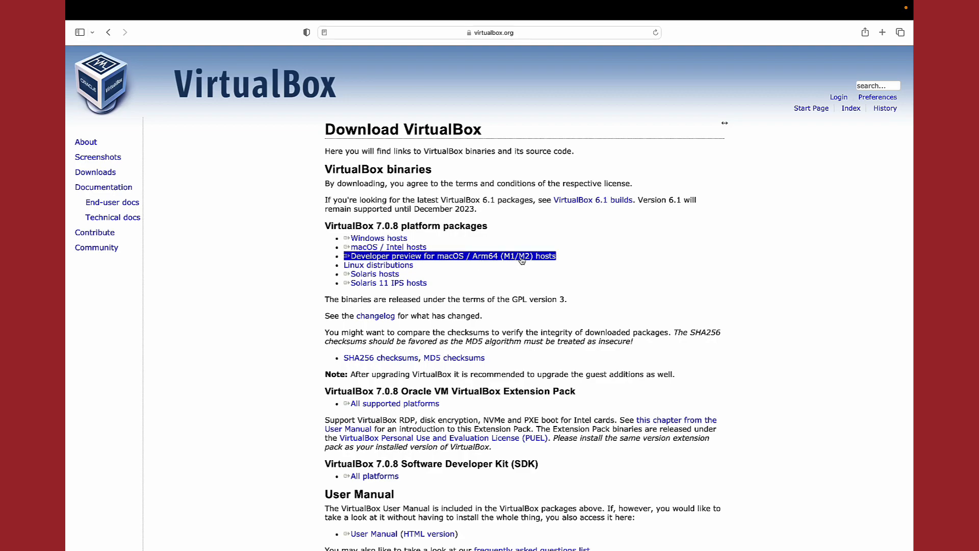
left_click(463, 258)
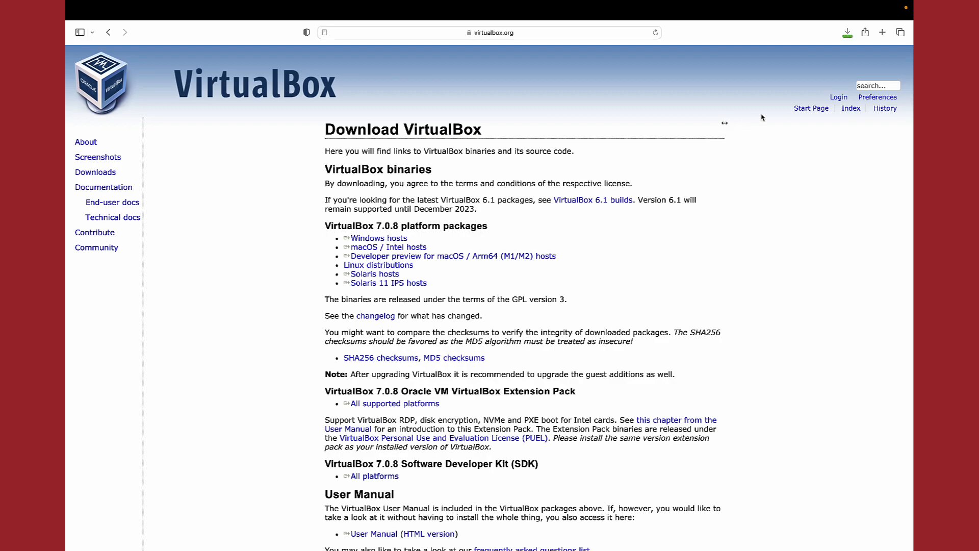
left_click(848, 33)
left_click(724, 76)
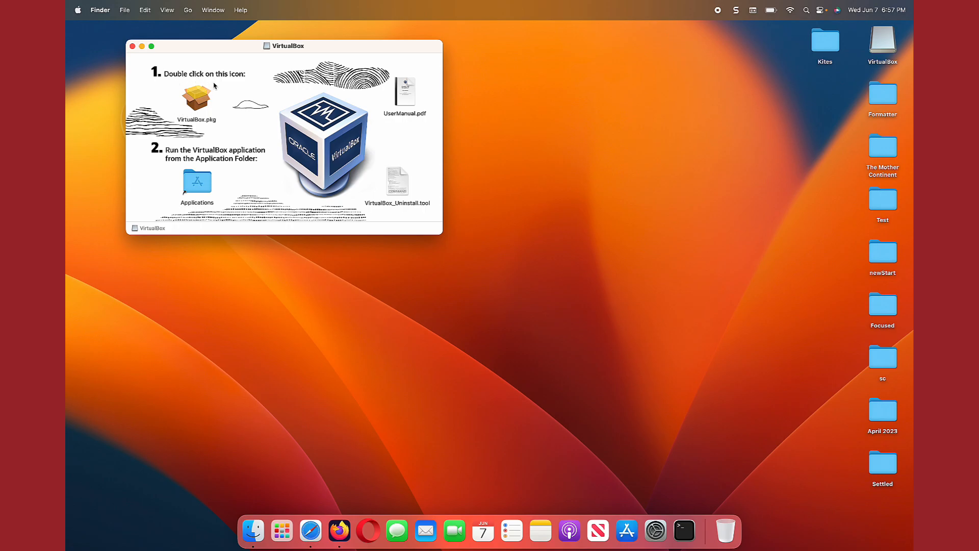
Step: Install VirtualBox from VirtualBox.pkg as a standard installation, authorizing it with the account password, and move the installer to the Trash
left_click(200, 99)
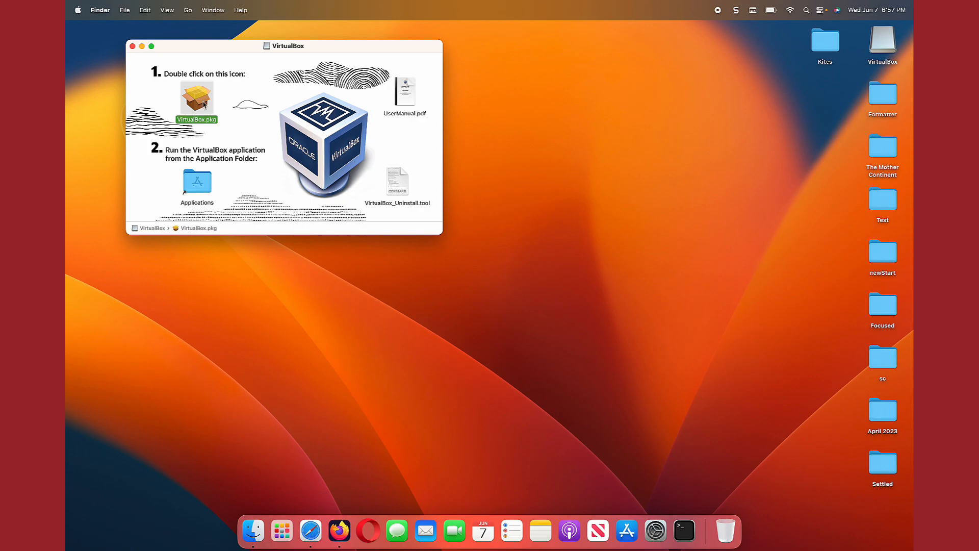
double_click(199, 102)
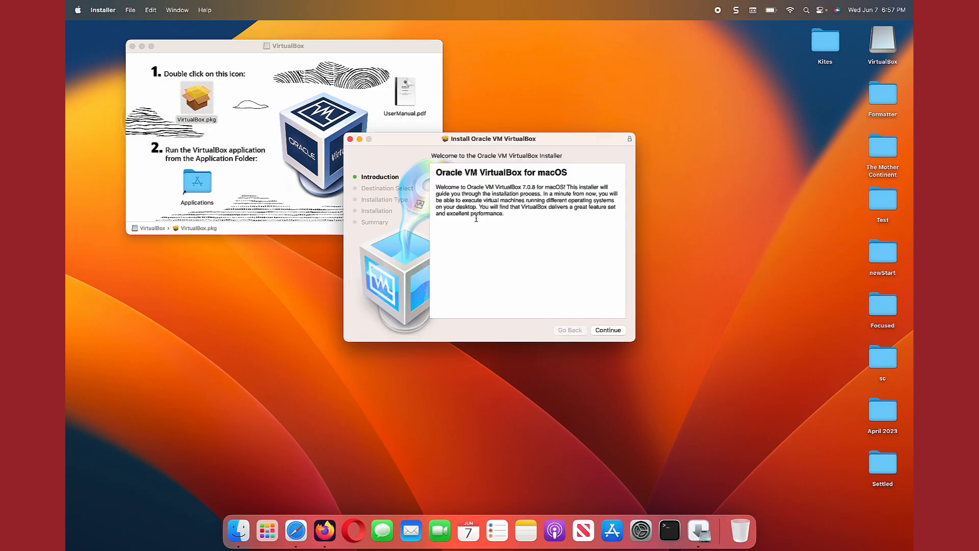
left_click(615, 331)
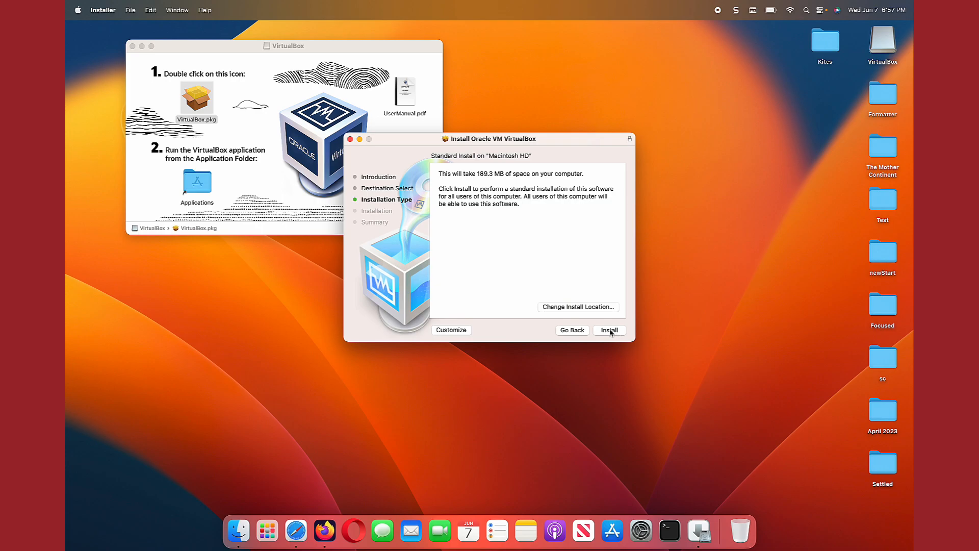
left_click(610, 330)
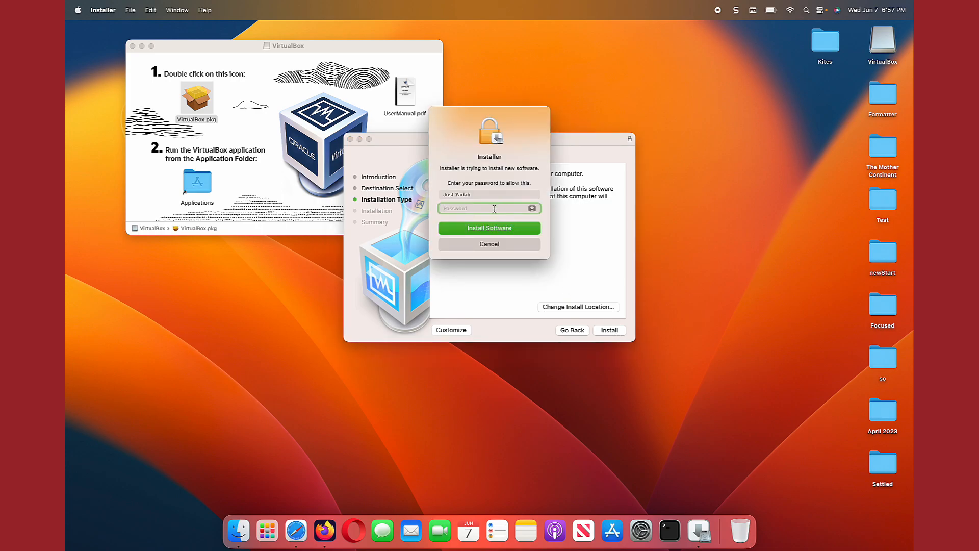
type("••")
left_click(510, 228)
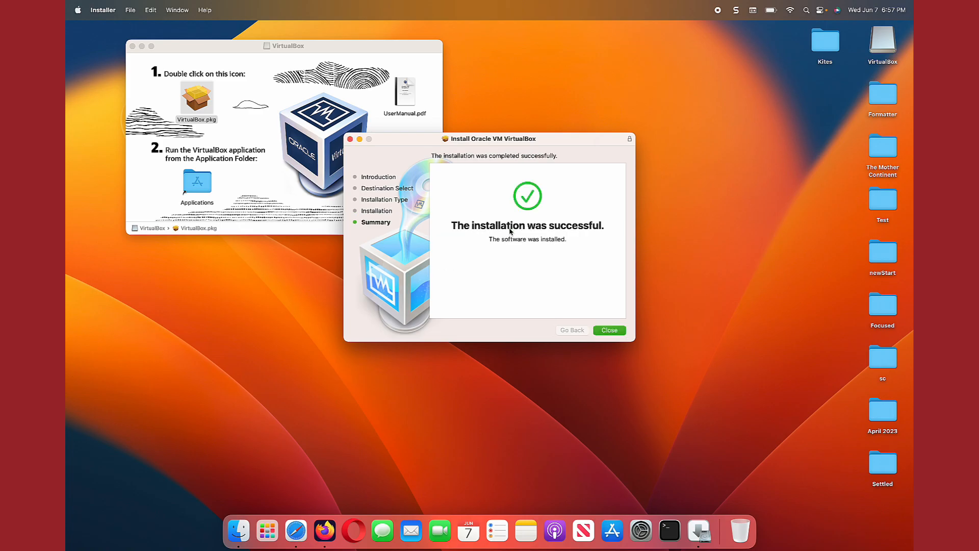
left_click(609, 331)
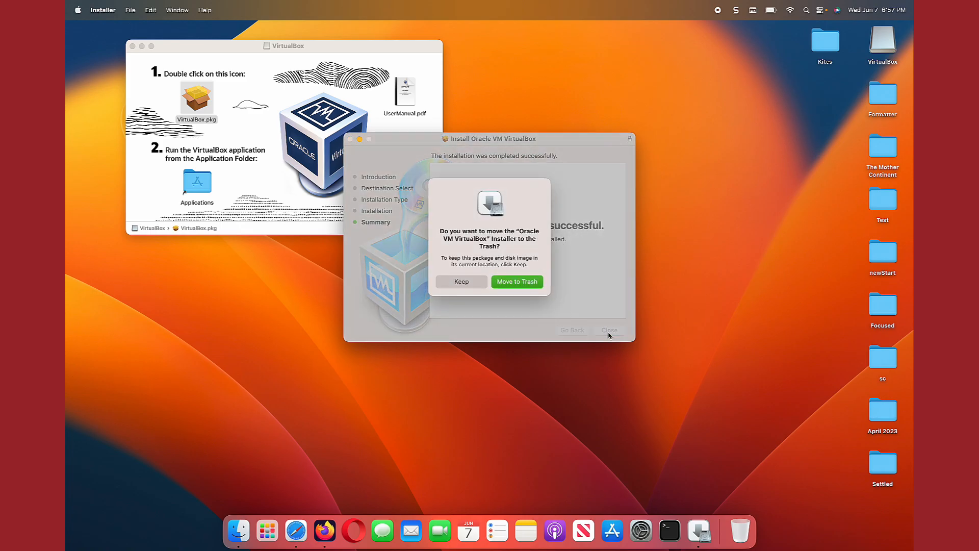
left_click(527, 284)
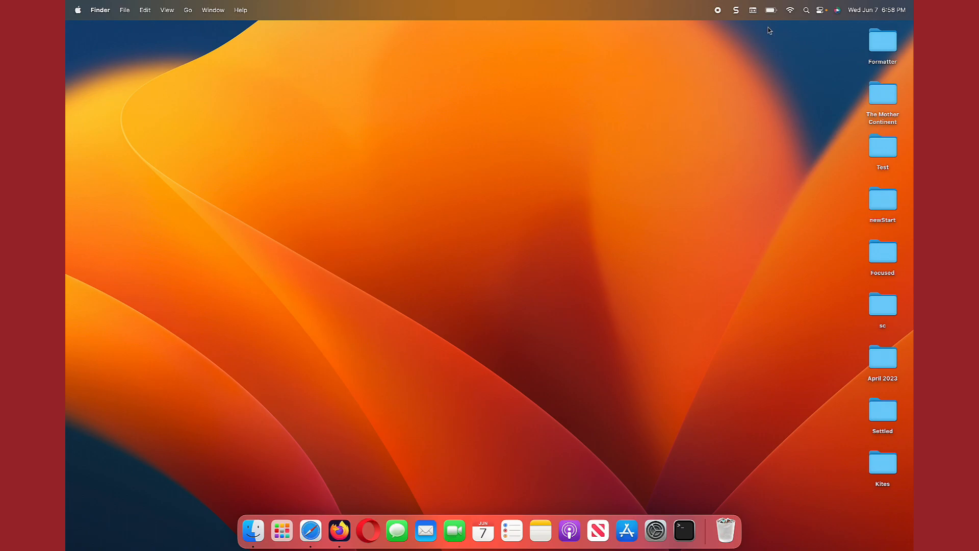
left_click(806, 10)
type("vir")
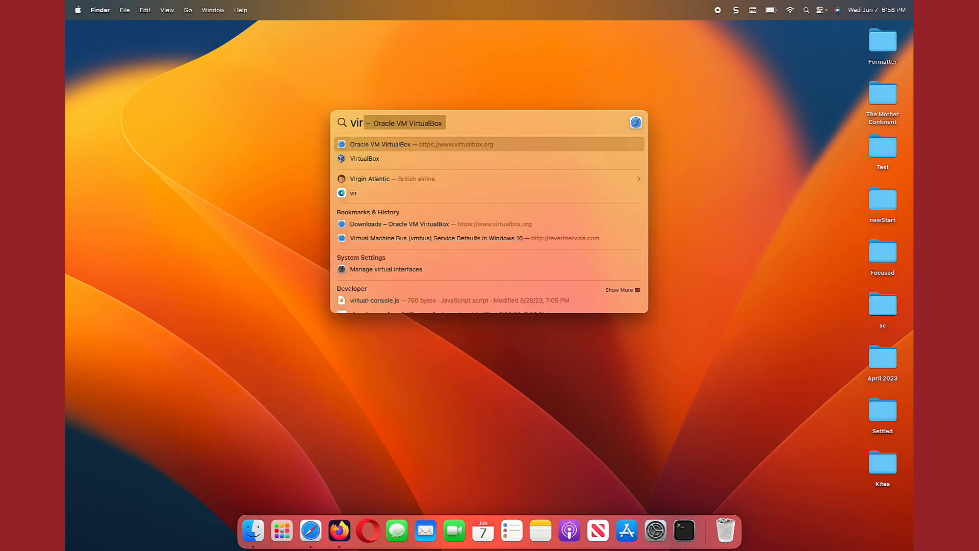
key("Down")
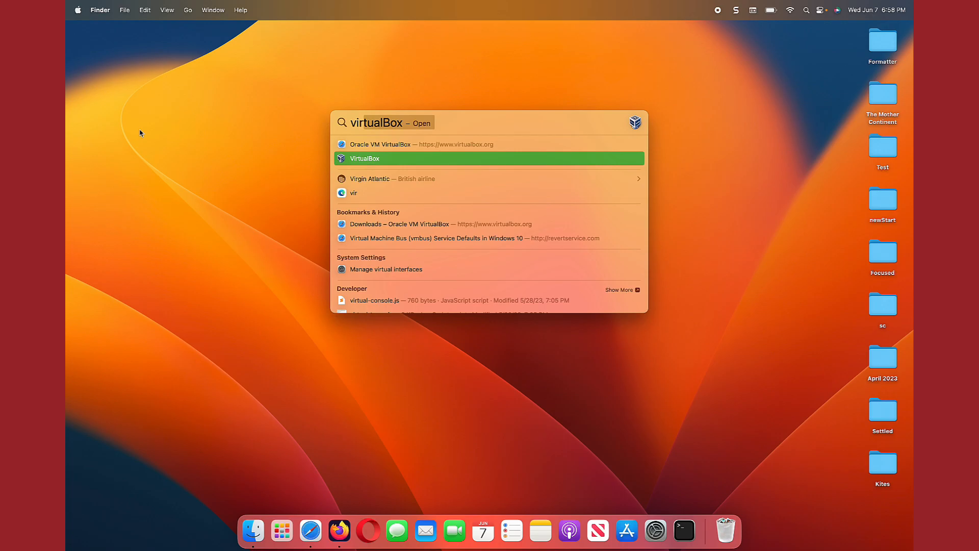
key("Return")
left_click(79, 10)
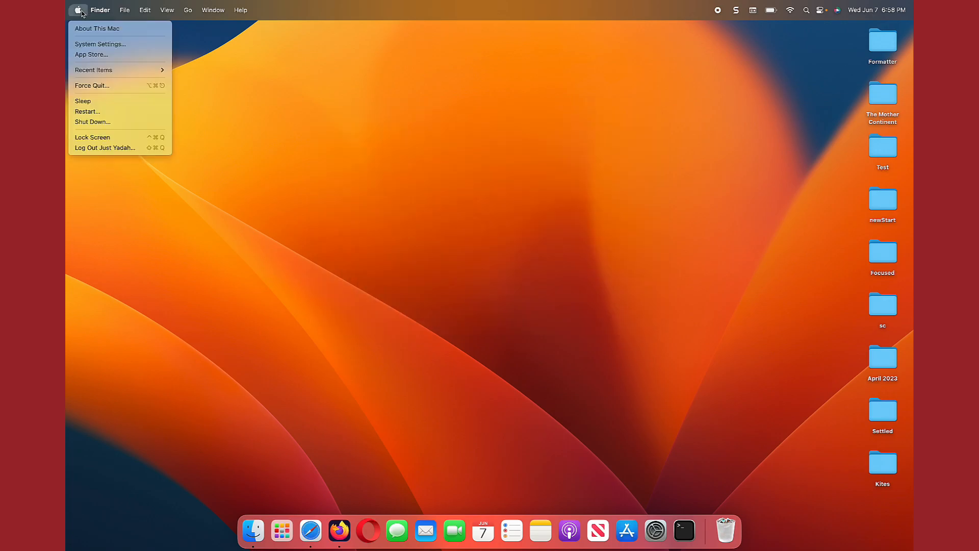
left_click(321, 118)
Step: Launch VirtualBox from the Applications folder in Finder and expand its window to full screen
left_click(253, 531)
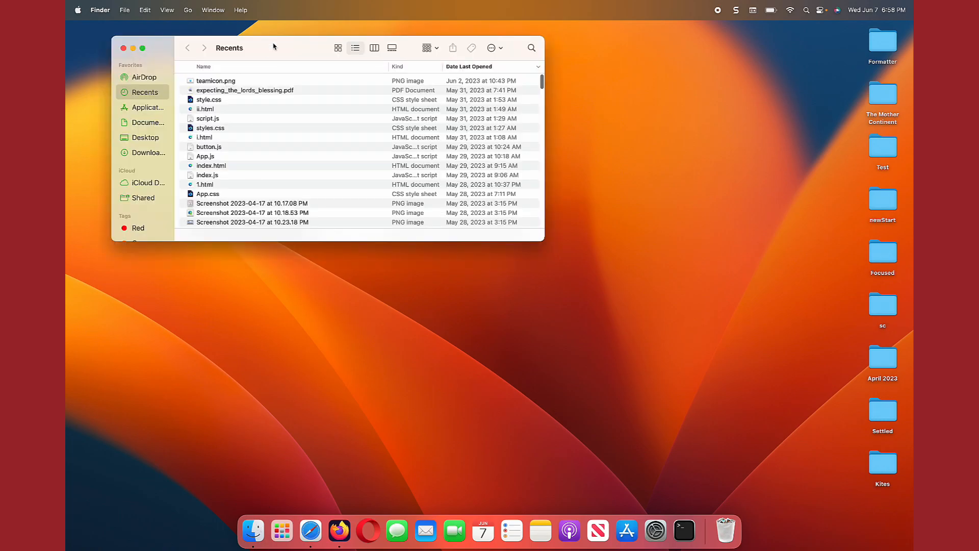
left_click(153, 111)
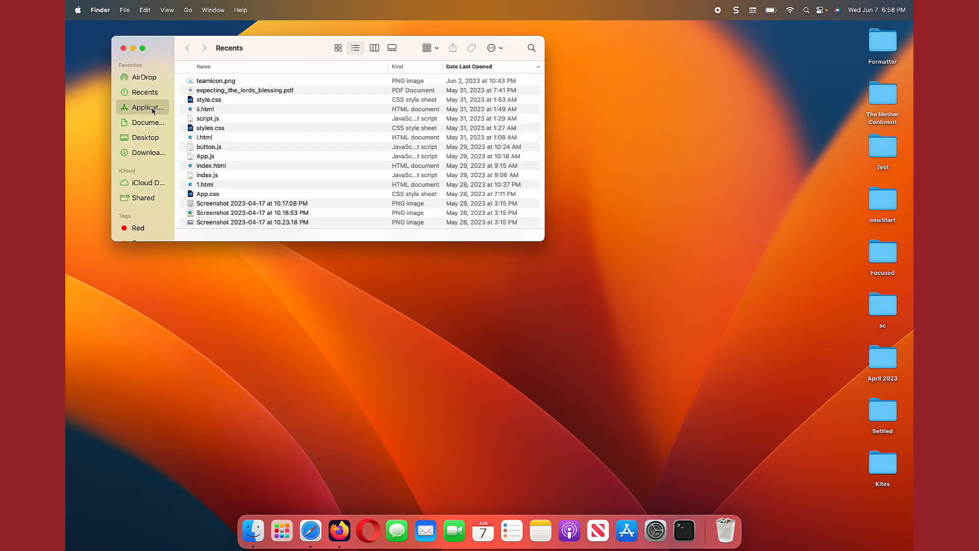
scroll(288, 102, "down", 15)
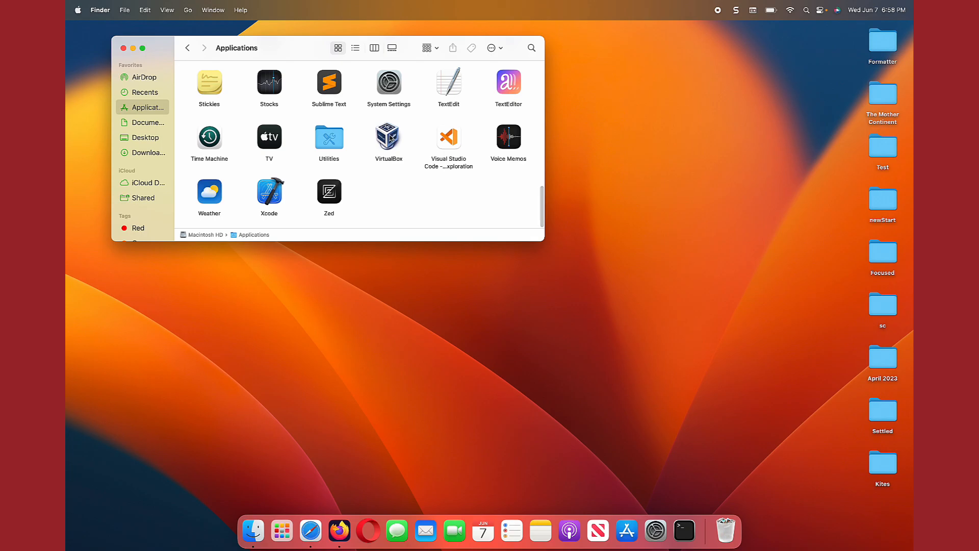
left_click(390, 139)
double_click(390, 136)
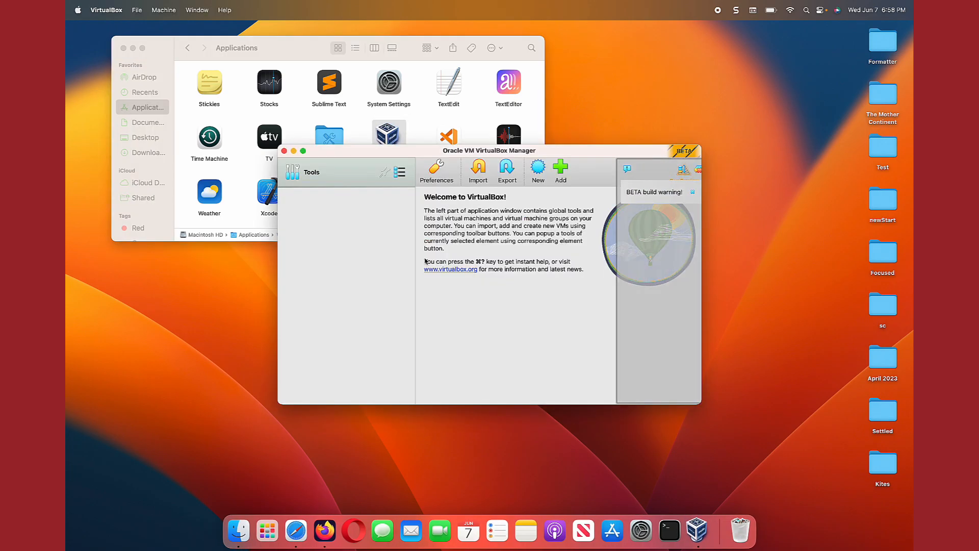
left_click(303, 151)
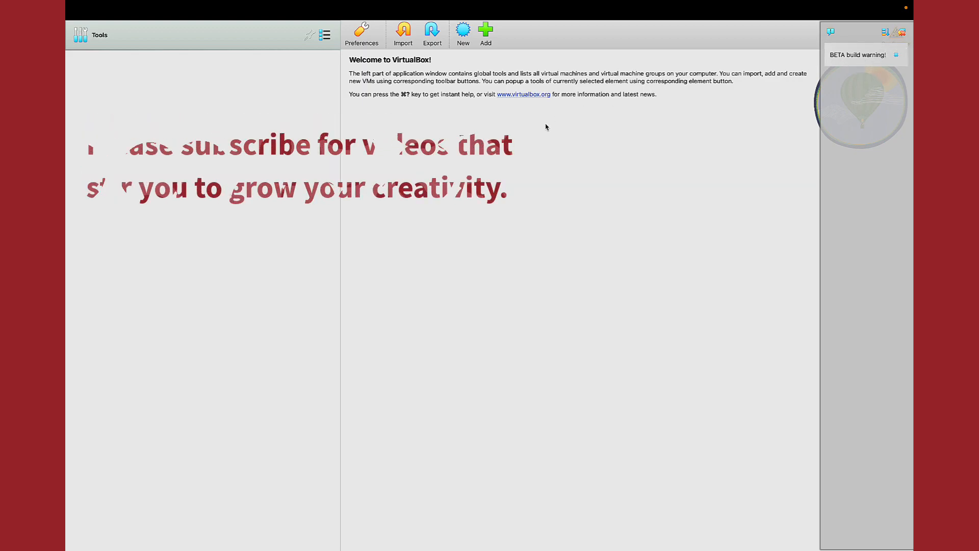
Step: Show the Extensions tool in VirtualBox Manager and return the window to its normal size
left_click(329, 39)
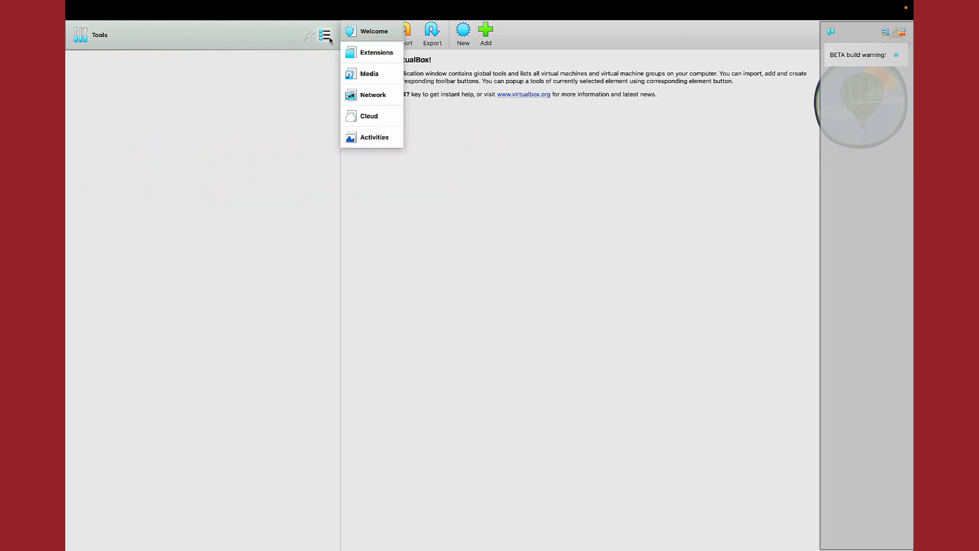
left_click(360, 53)
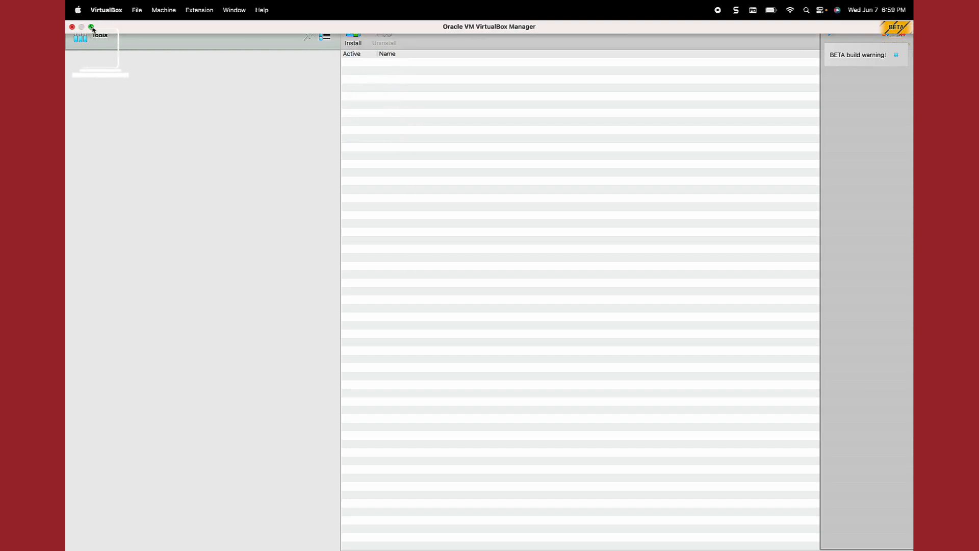
left_click(91, 27)
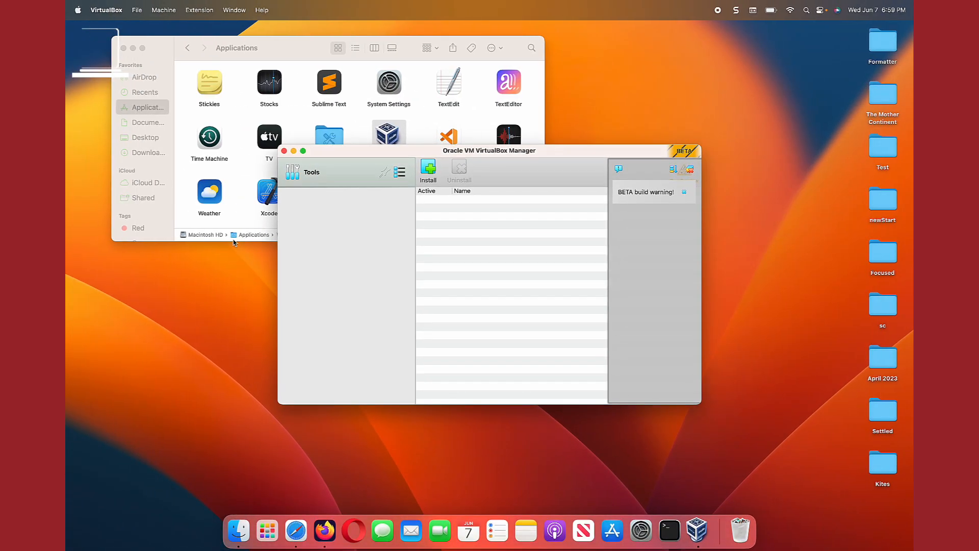
Step: Switch to Safari and download the VirtualBox 7.0.8 Oracle VM VirtualBox Extension Pack for all supported platforms
left_click(296, 530)
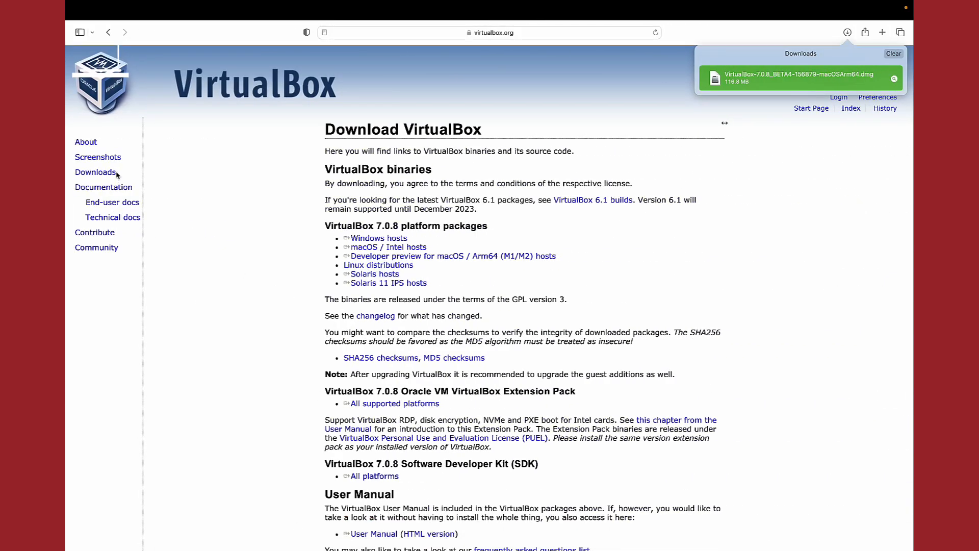
scroll(337, 341, "down", 5)
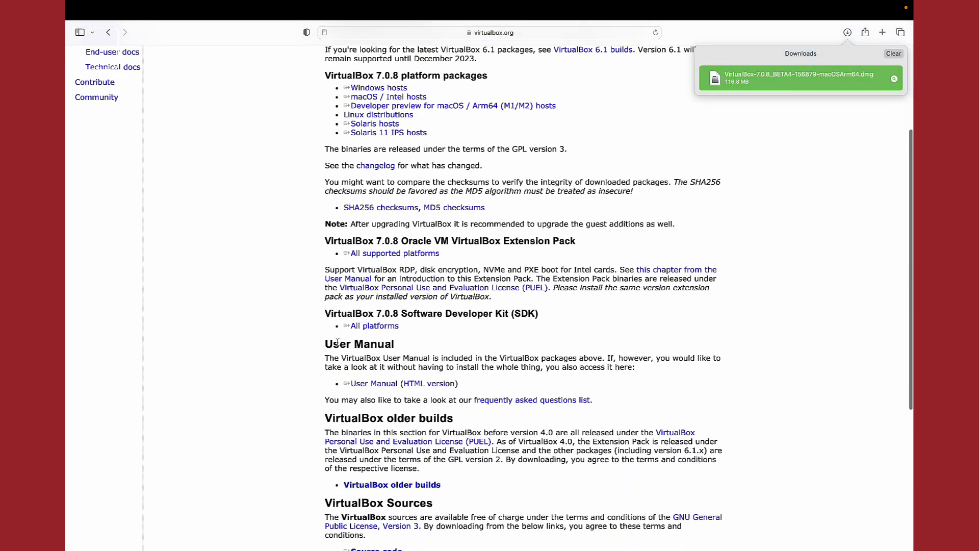
left_click(393, 250)
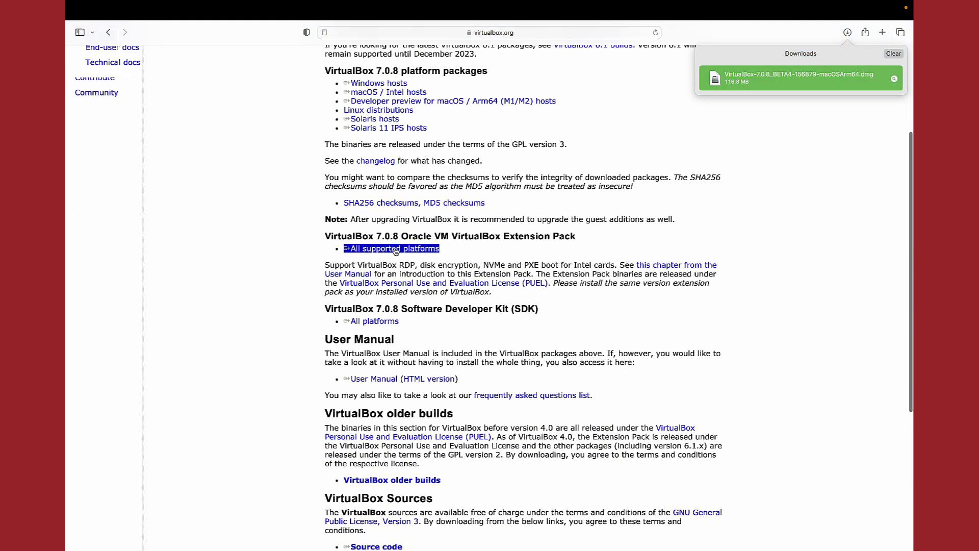
left_click(421, 250)
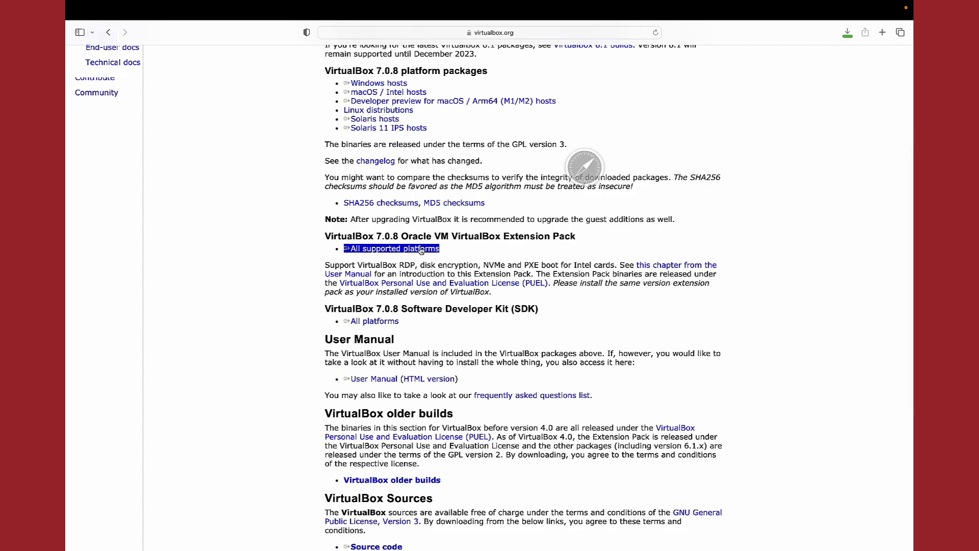
Step: Install the downloaded Extension Pack in VirtualBox, accepting the license and entering the account password, and expand the VirtualBox Manager window to full screen
left_click(847, 33)
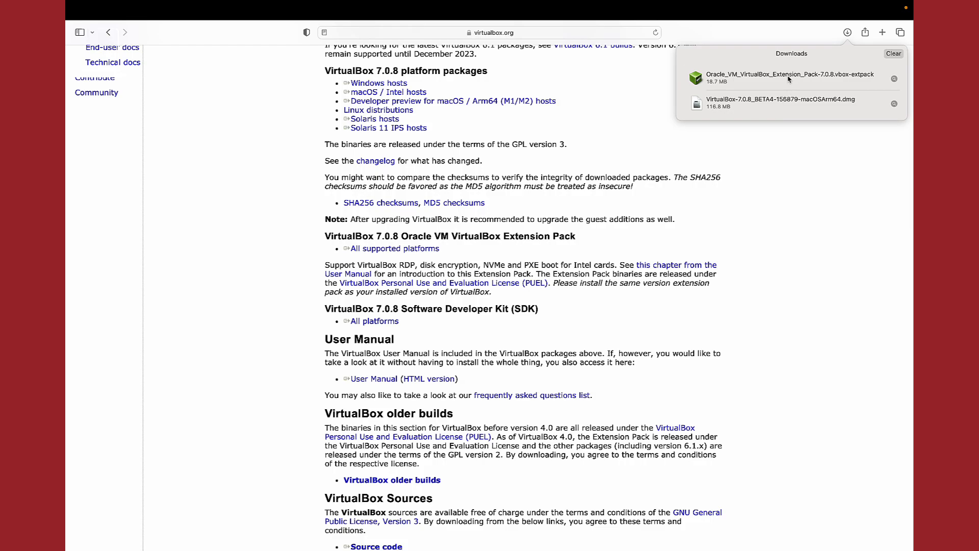
double_click(787, 78)
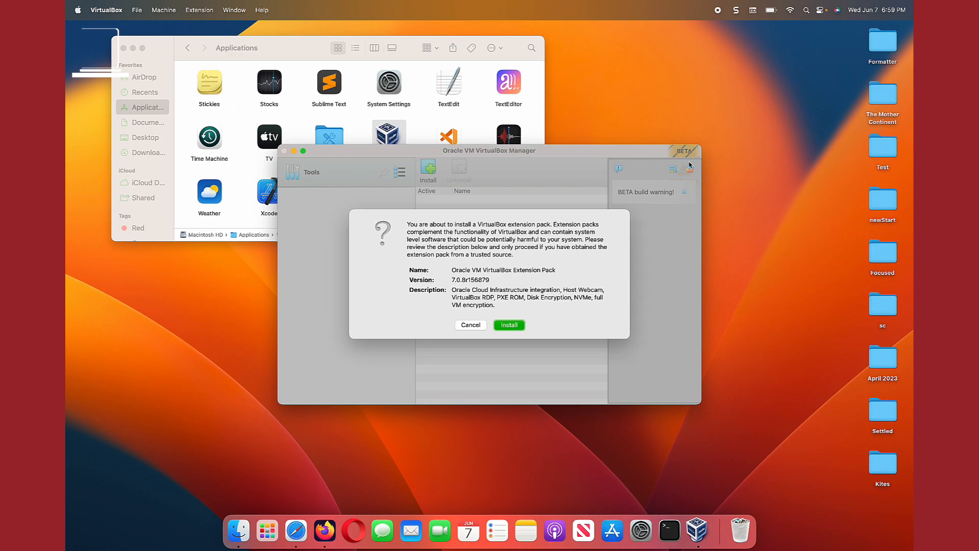
left_click(516, 327)
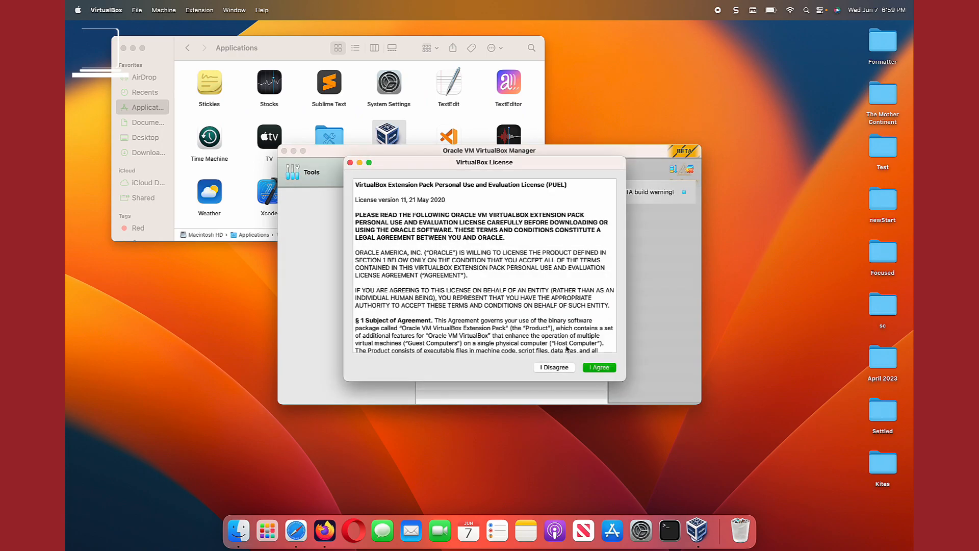
left_click(599, 367)
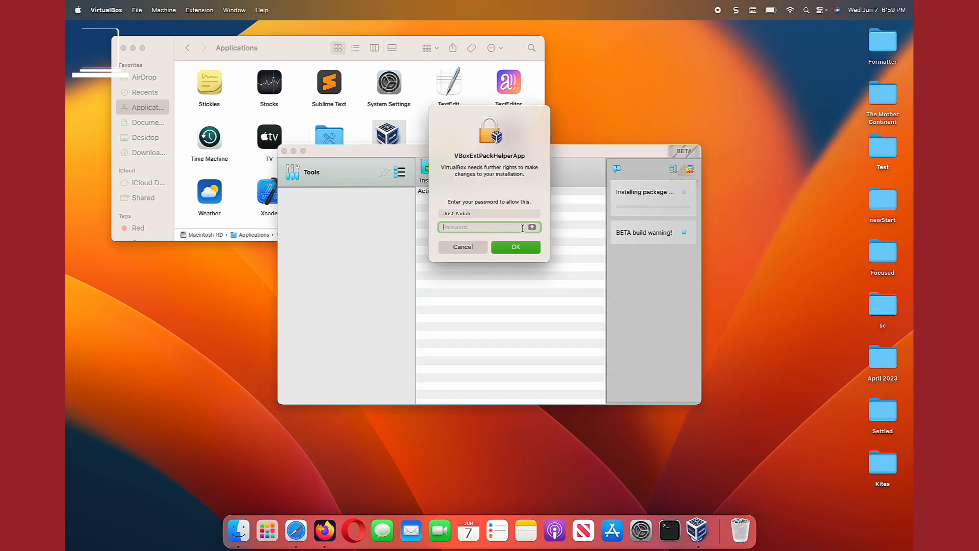
type("*")
left_click(527, 251)
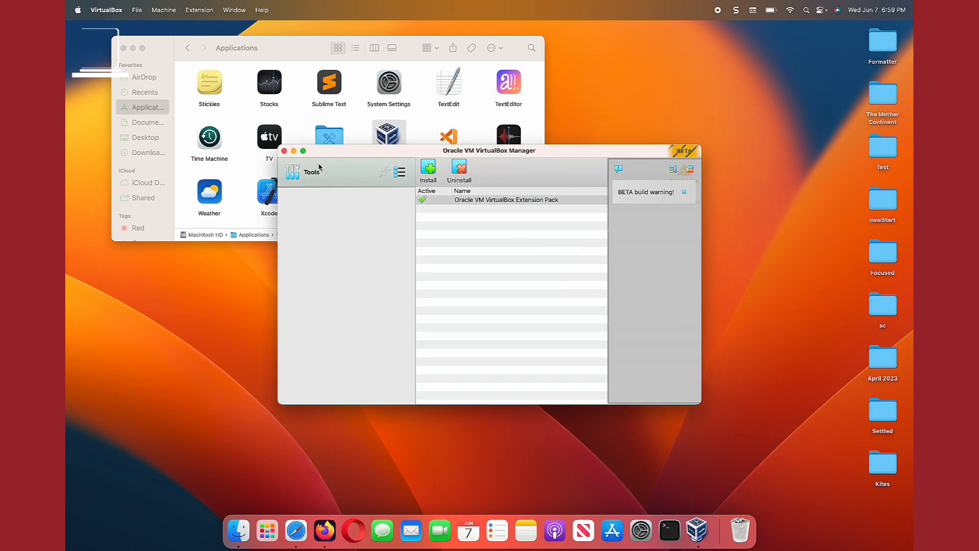
left_click(303, 152)
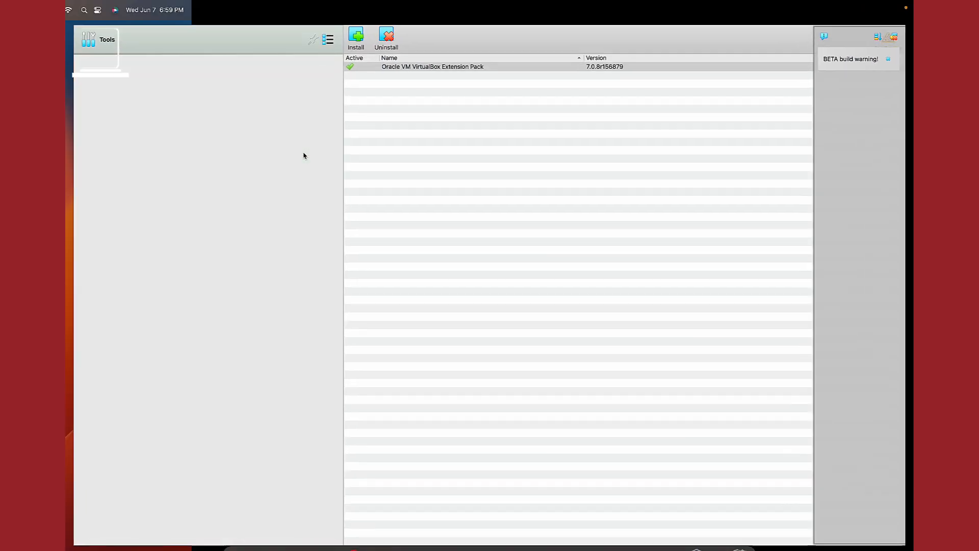
Step: Show the Welcome tool in VirtualBox Manager and start creating a new virtual machine
left_click(324, 34)
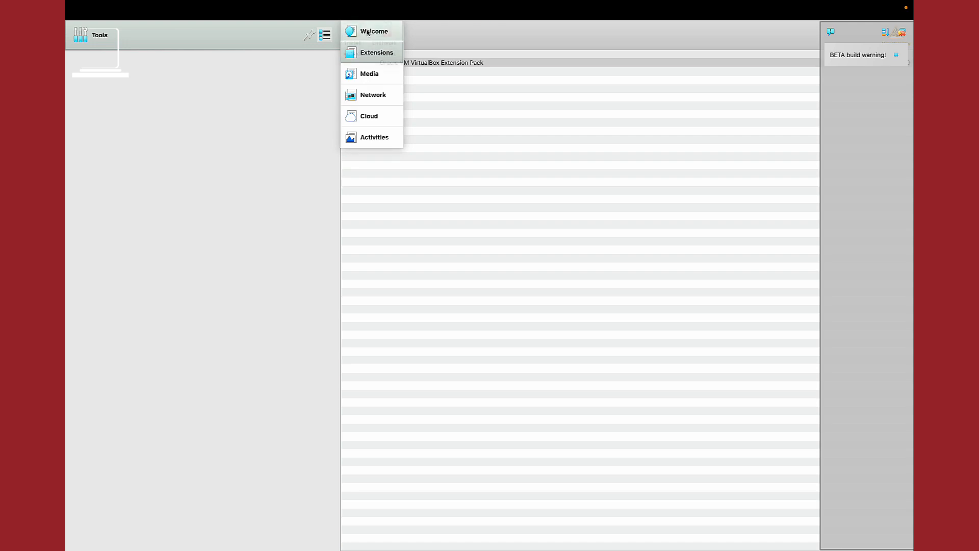
left_click(367, 32)
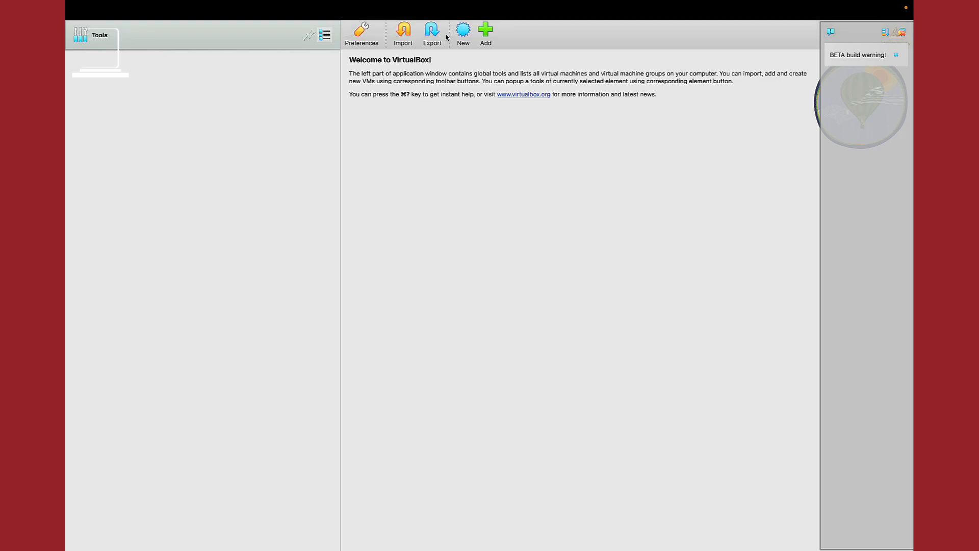
left_click(461, 32)
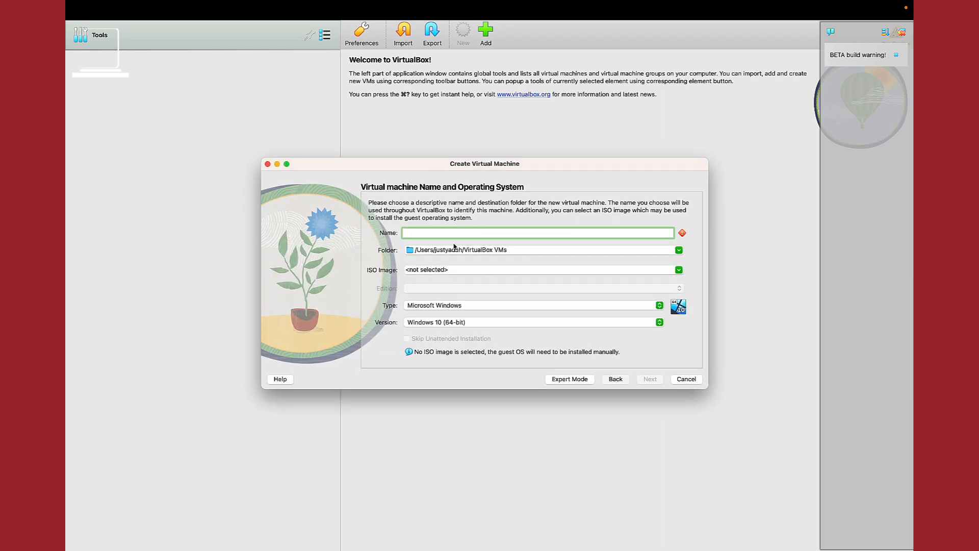
Step: Choose Windows 11 (64-bit) as the guest version and name the virtual machine Windows
left_click(490, 326)
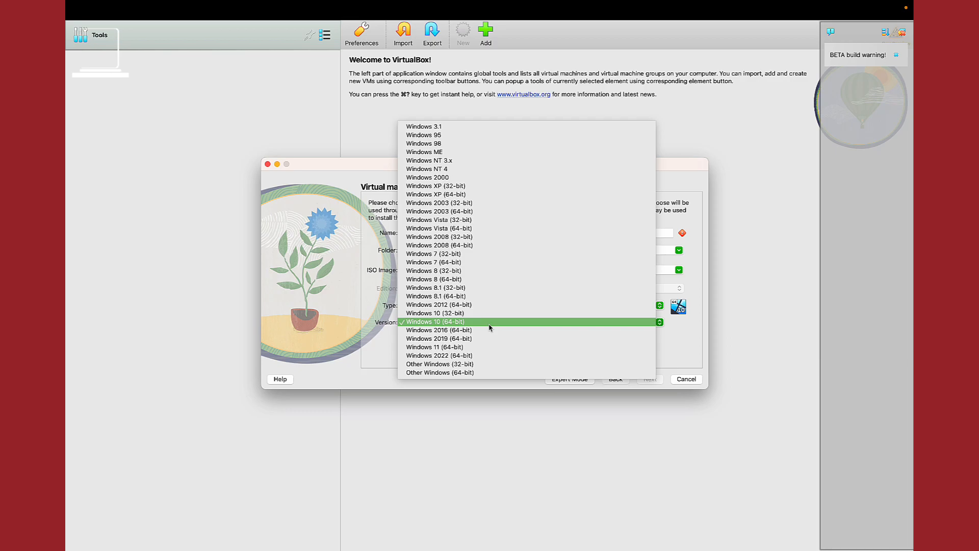
left_click(461, 347)
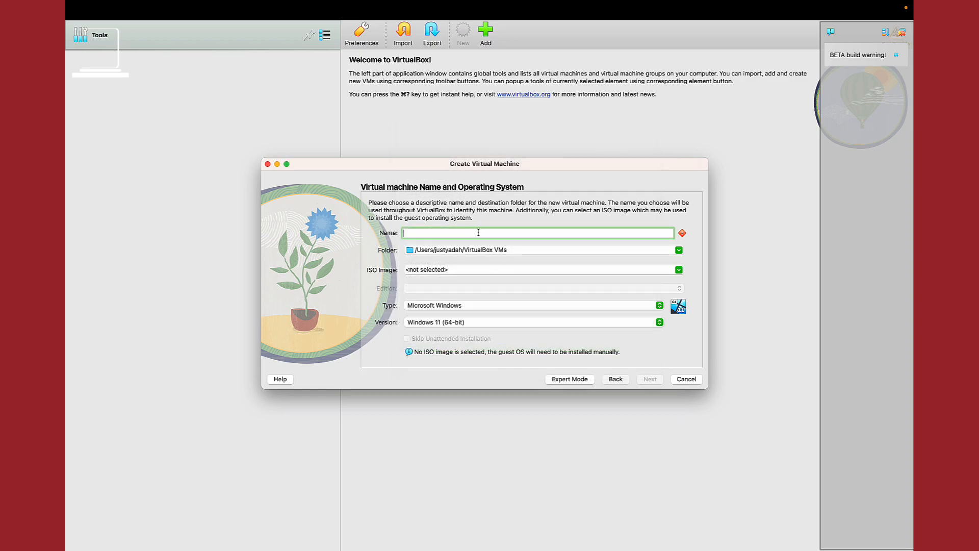
type("Windows")
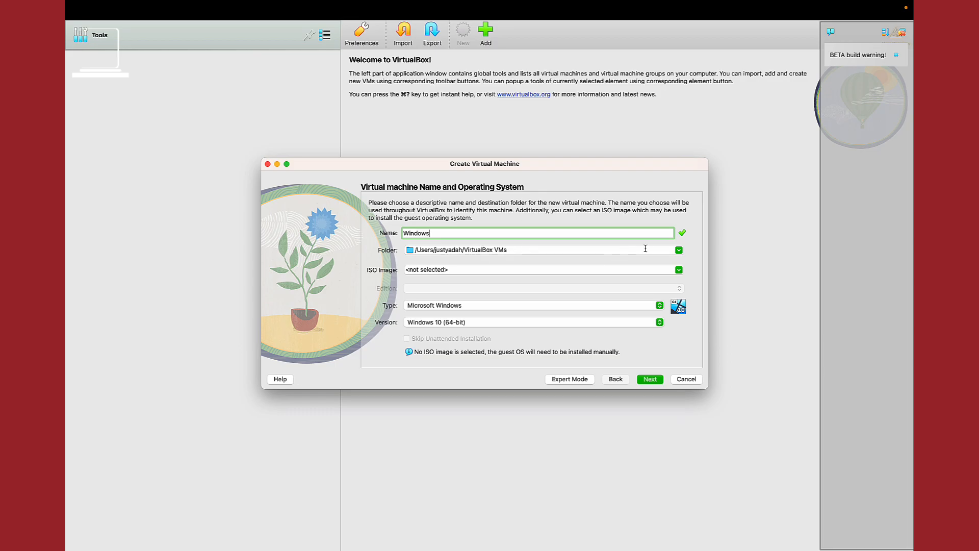
Step: Create a folder named Virtual Machines on the Desktop and set it as the new machine's destination folder
left_click(679, 250)
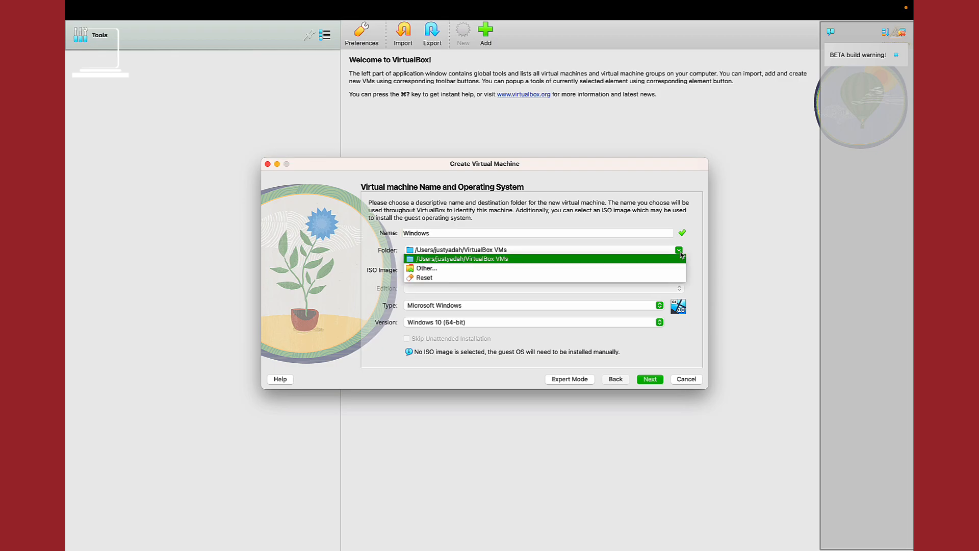
left_click(461, 269)
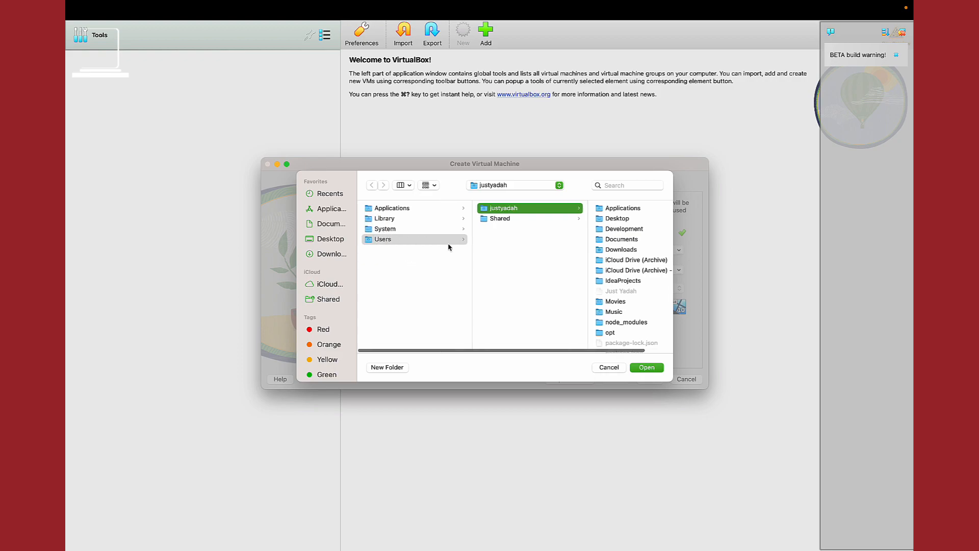
left_click(592, 222)
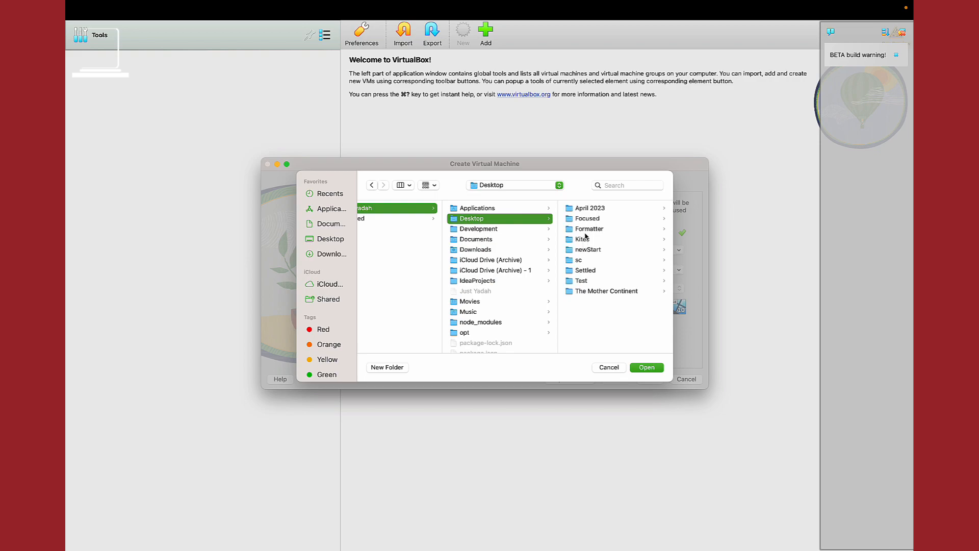
left_click(394, 367)
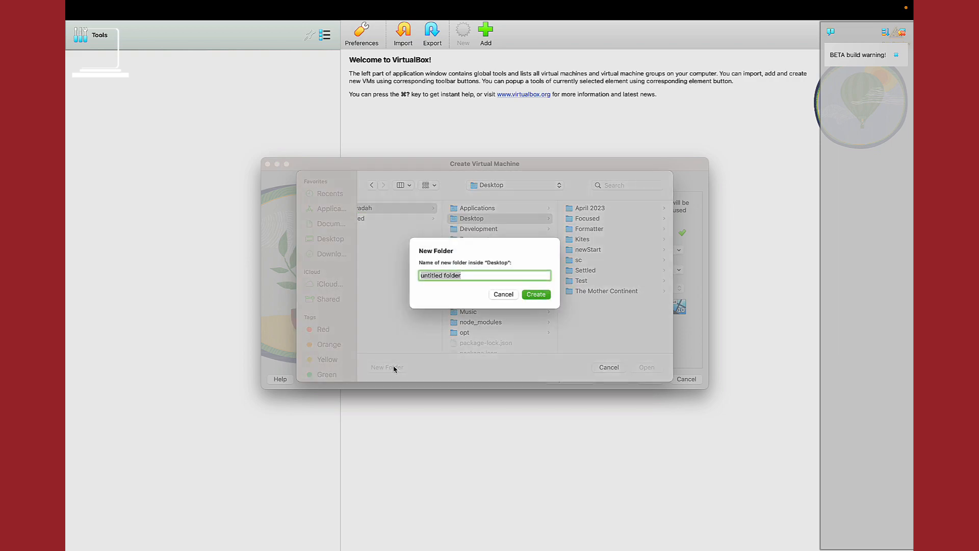
type("Virtual Machines")
left_click(536, 294)
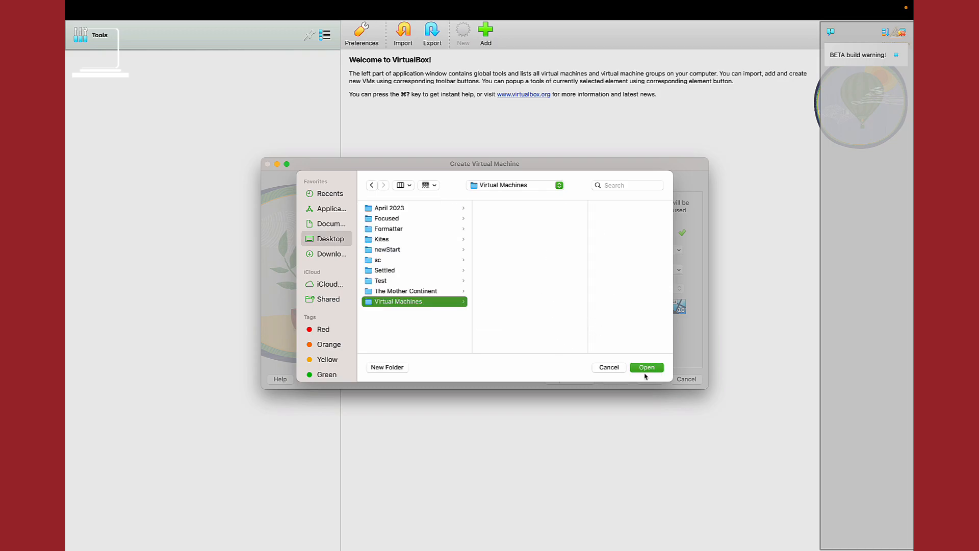
left_click(646, 368)
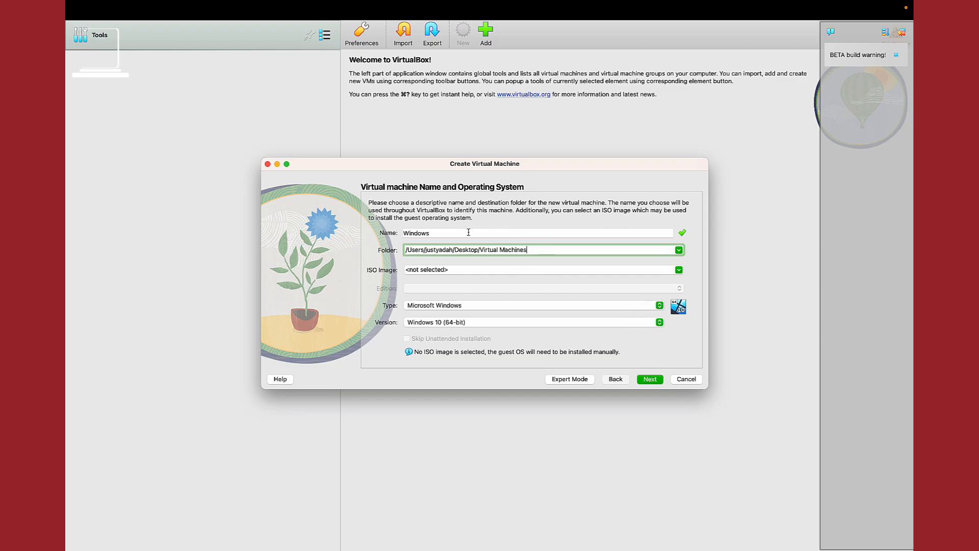
Step: Examine the available guest operating system types, keeping Microsoft Windows as the type
left_click(461, 307)
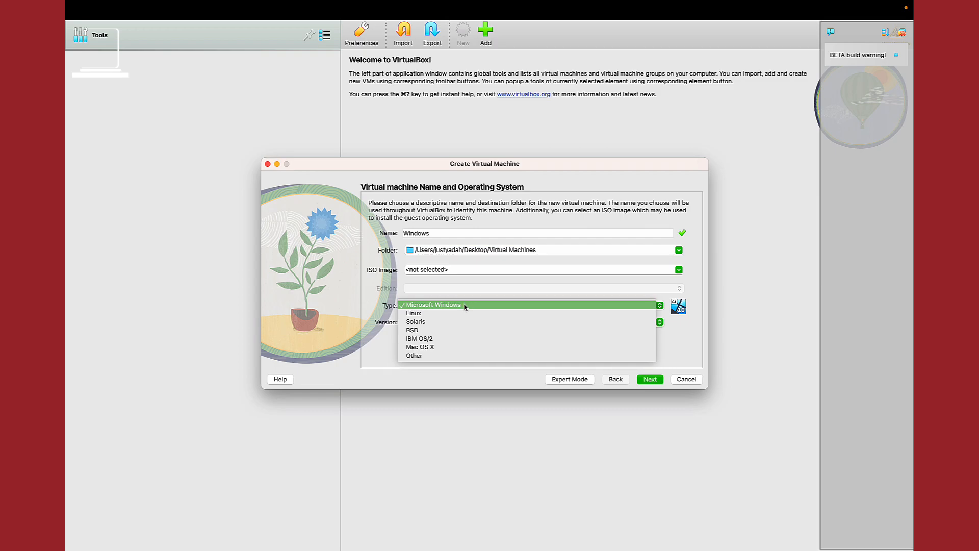
left_click(465, 306)
left_click(502, 310)
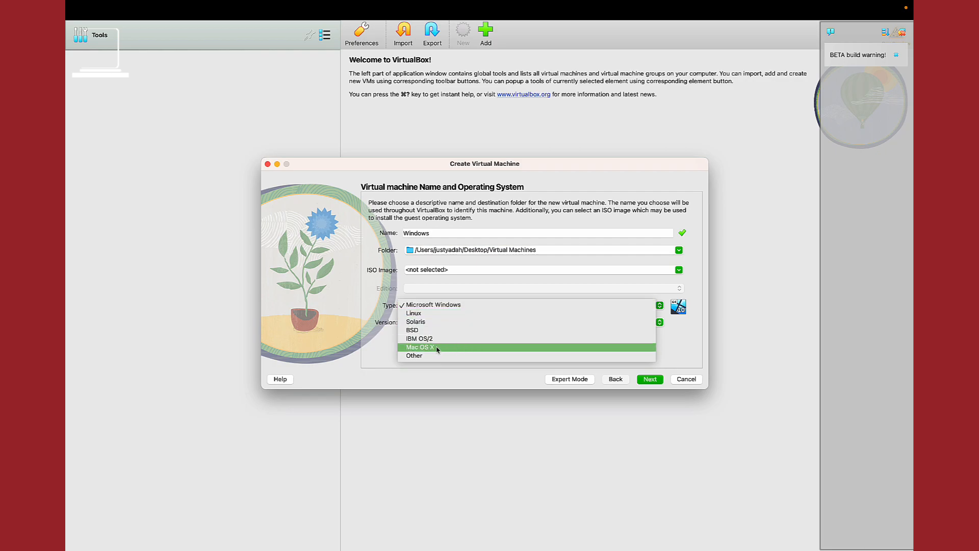
left_click(529, 278)
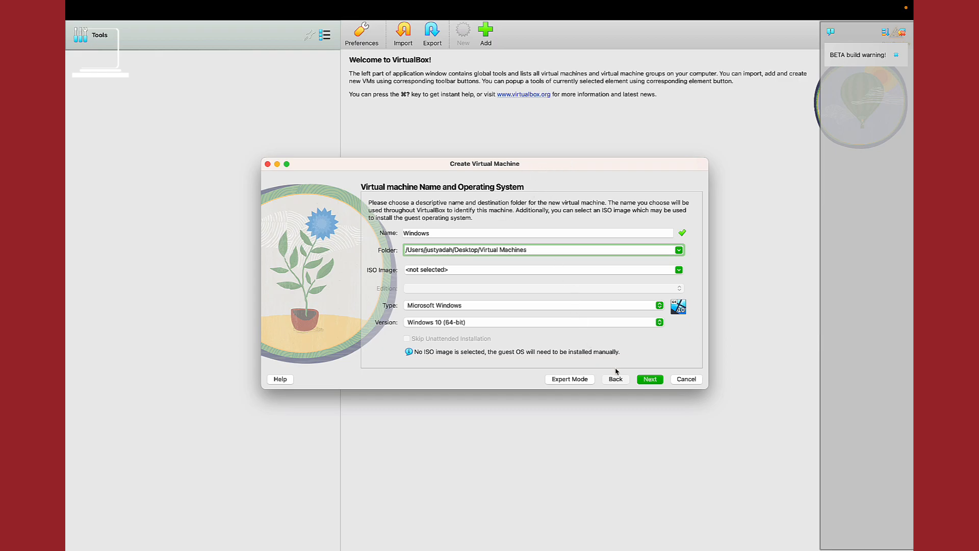
Step: Proceed to the hardware settings and set the base memory to 2030 MB and the processors to 5
left_click(645, 379)
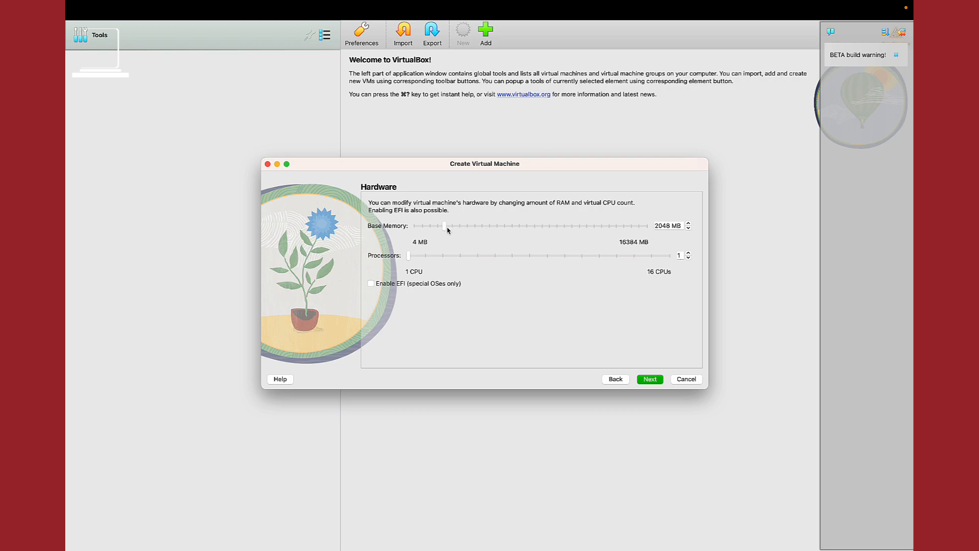
left_click_drag(446, 226, 444, 226)
left_click_drag(408, 260, 475, 262)
left_click(651, 379)
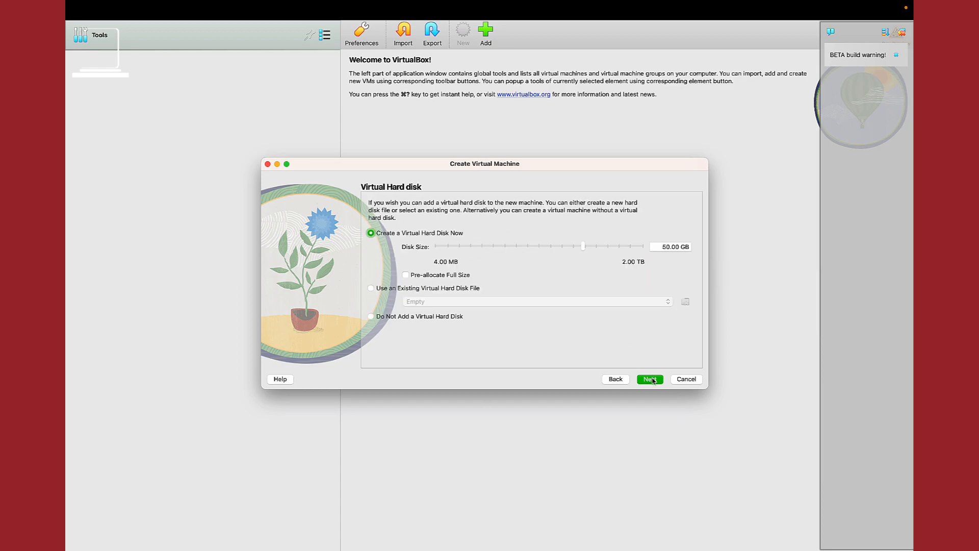
Step: Set the new virtual hard disk's size to 150.00 GB and finish creating the virtual machine
left_click(662, 248)
type("1")
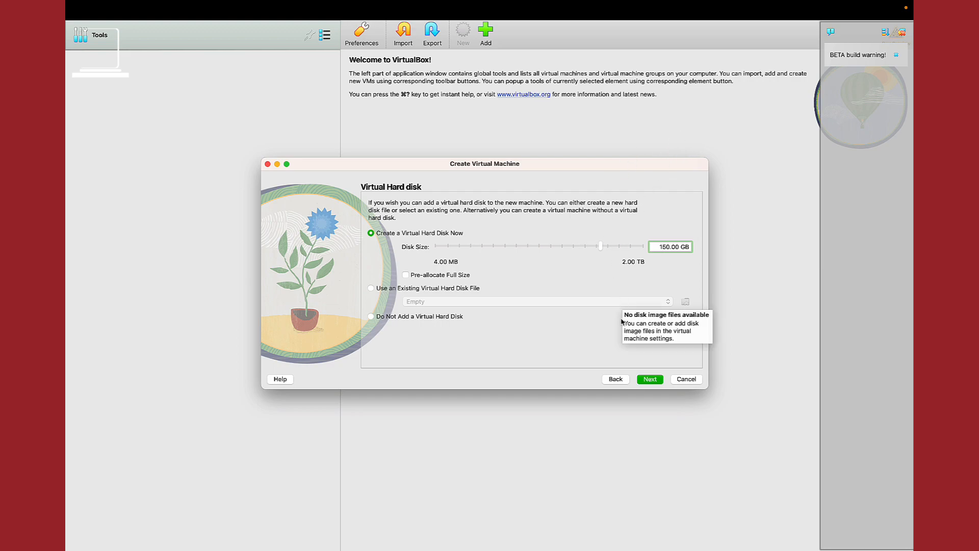
left_click(650, 380)
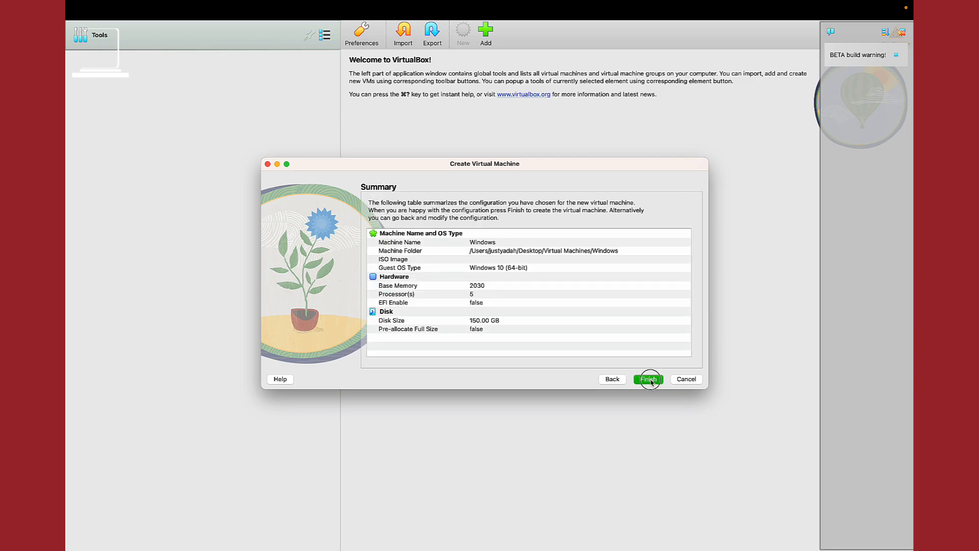
left_click(648, 379)
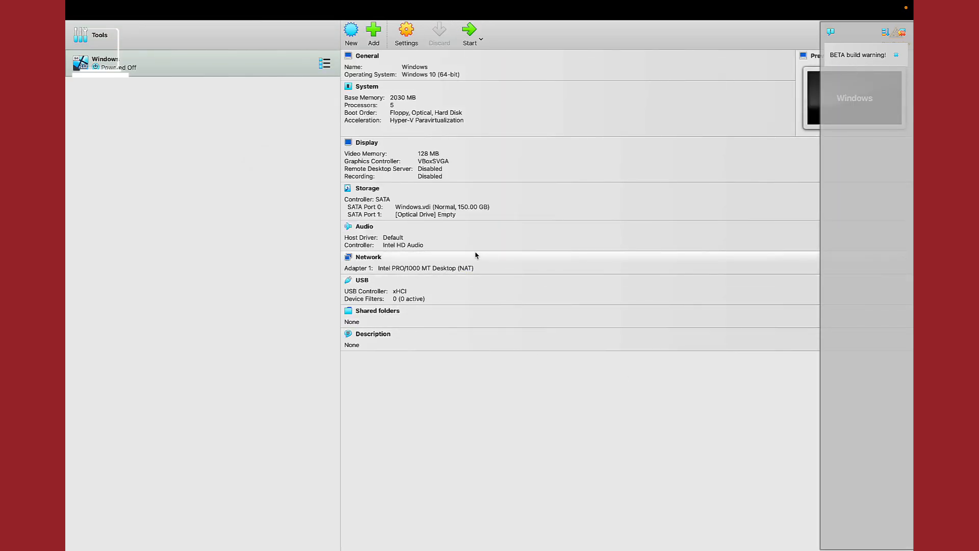
Step: Set the TPM to v2.0 in the Windows machine's system settings and return to its general settings
left_click(406, 34)
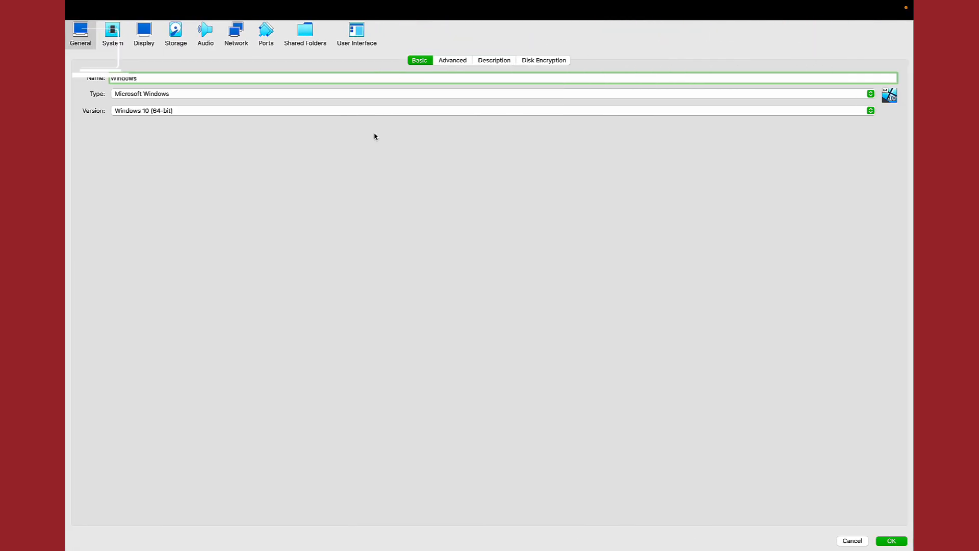
left_click(118, 42)
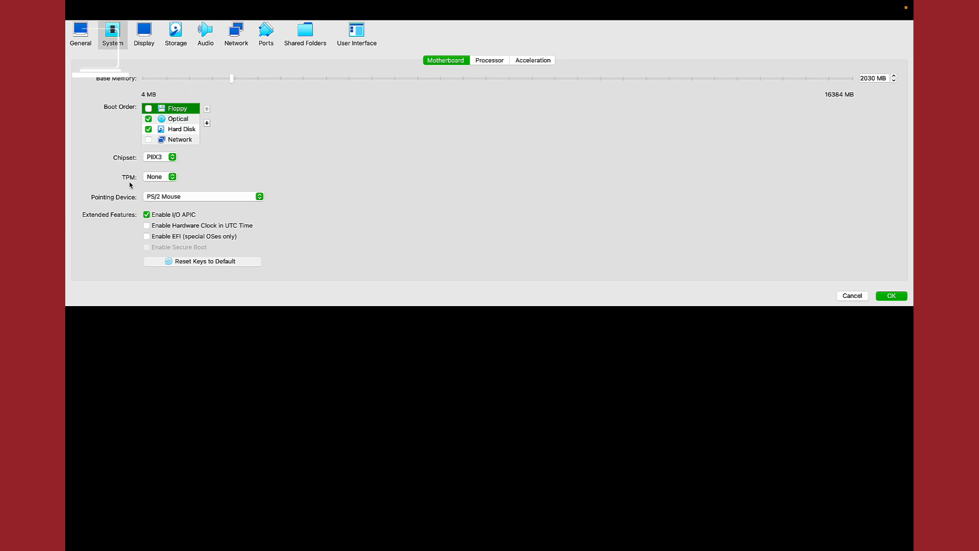
left_click(165, 178)
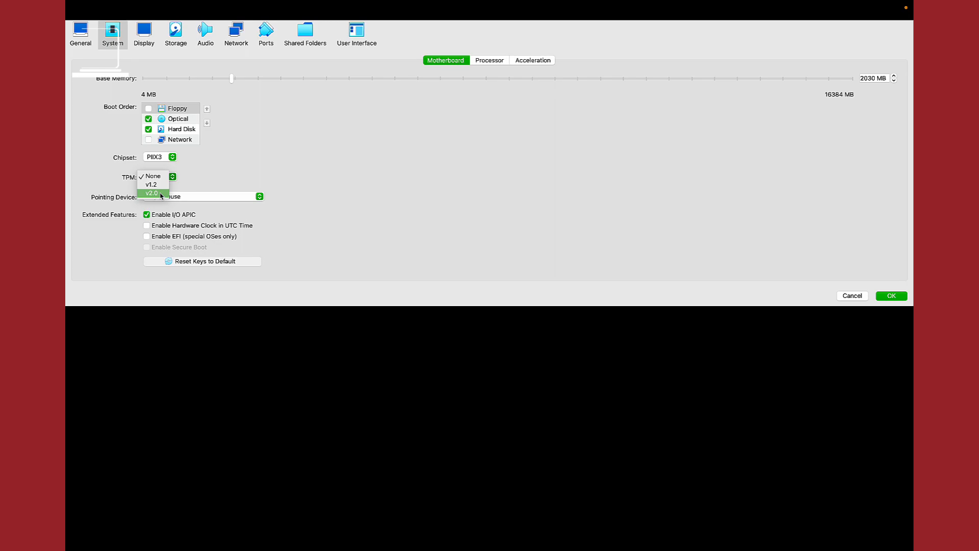
left_click(161, 194)
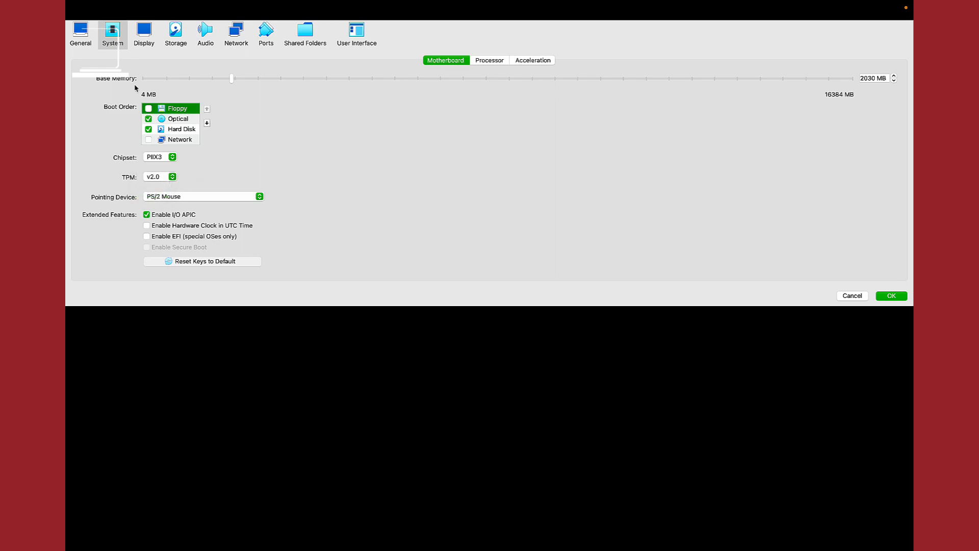
left_click(81, 39)
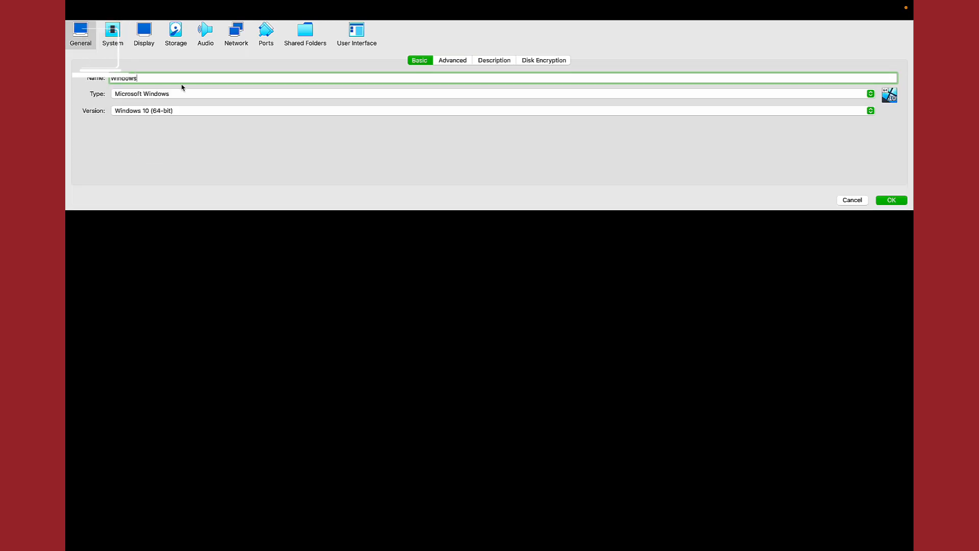